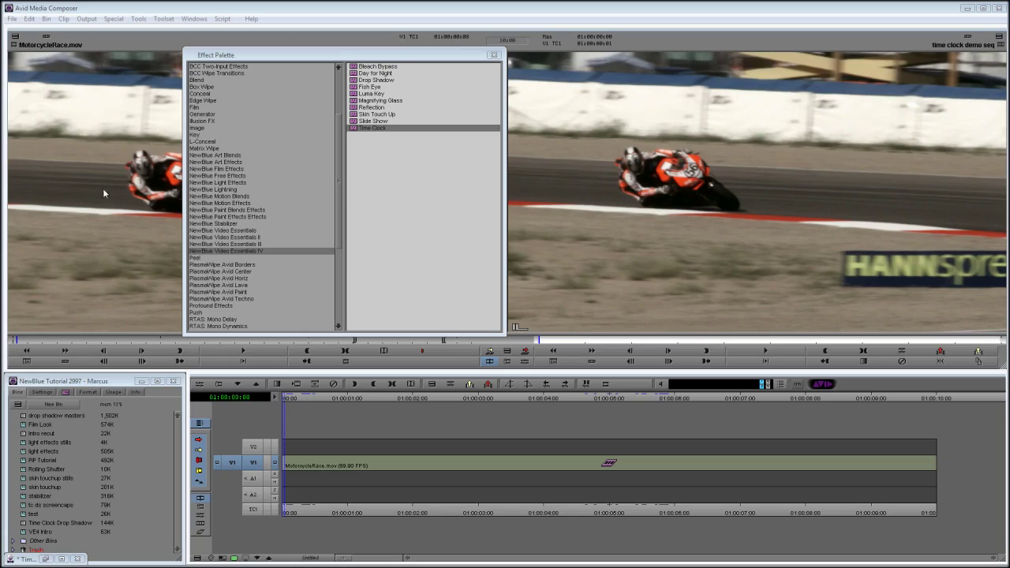
# Step: Drag the Time Clock effect from the Effect Palette onto the MotorcycleRace.mov clip on V1
pyautogui.click(340, 146)
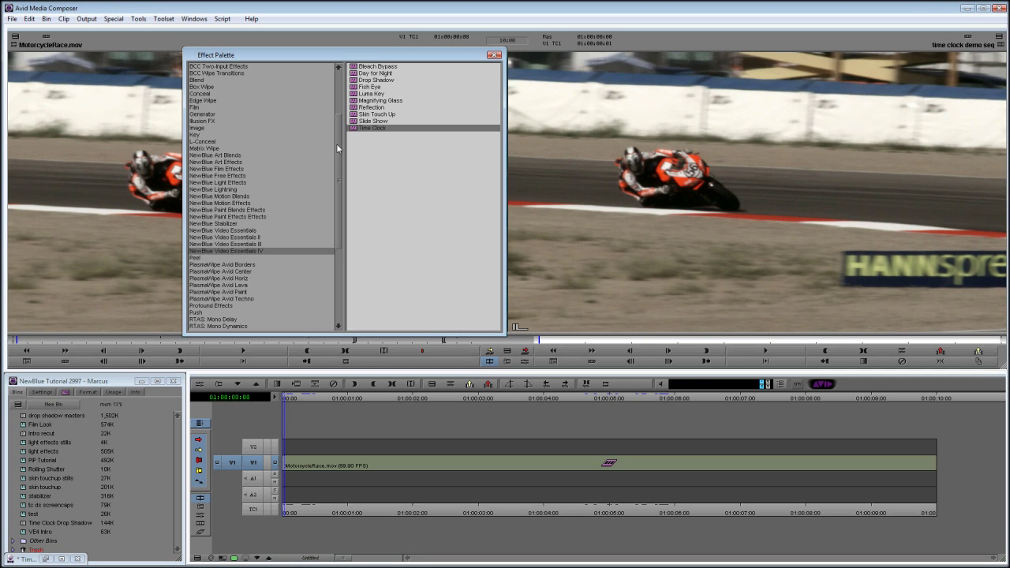
pyautogui.moveTo(354, 129); pyautogui.dragTo(504, 462)
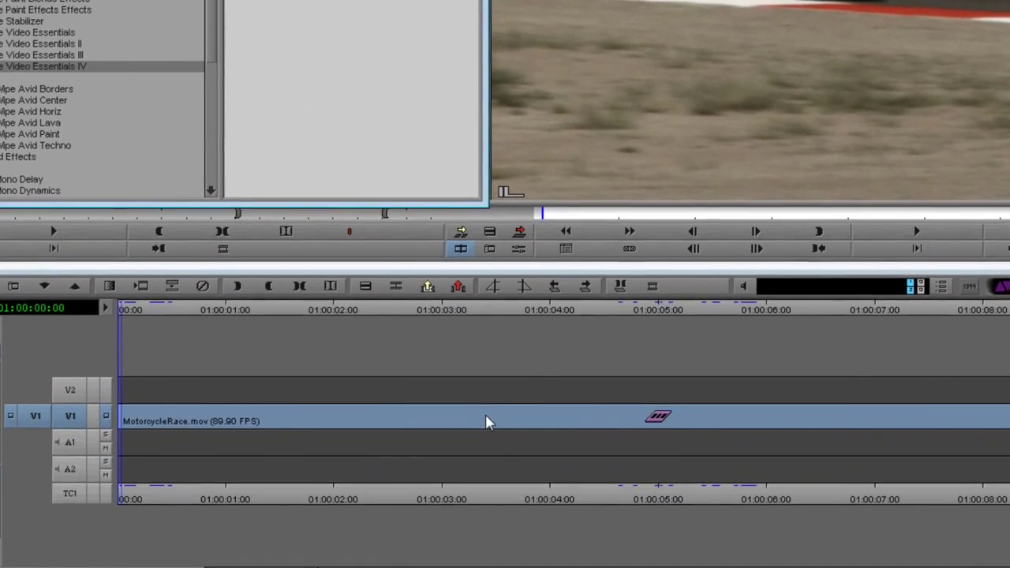
pyautogui.moveTo(487, 422); pyautogui.dragTo(483, 416)
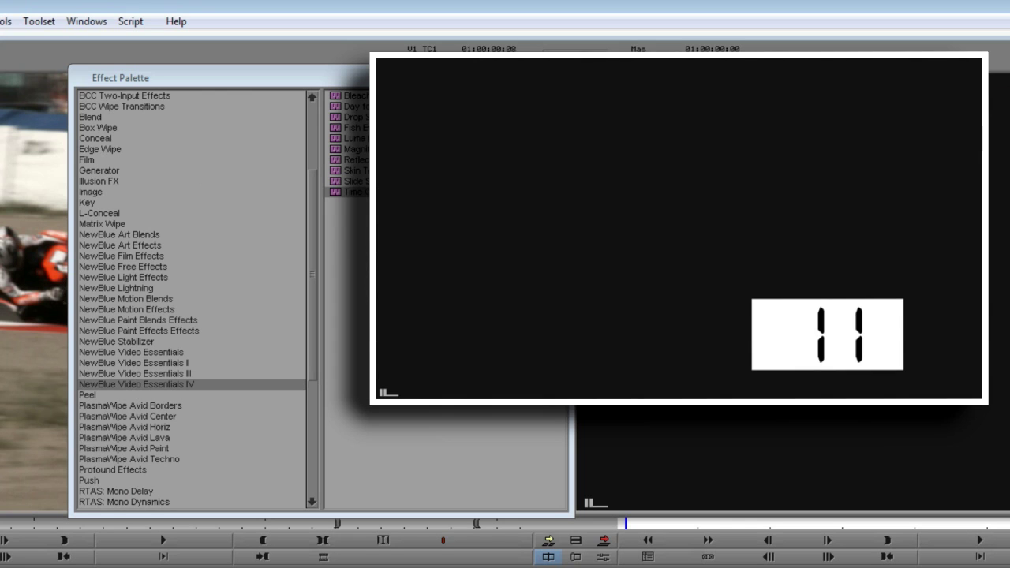
# Step: Open the Time Clock in the Effect Editor and switch off Overlay so the race footage shows
pyautogui.click(580, 424)
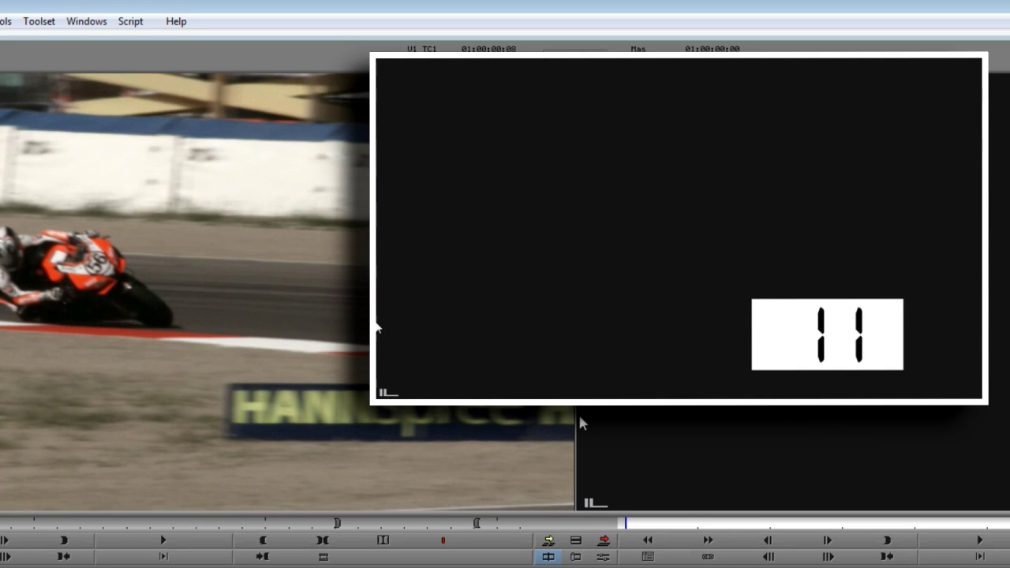
pyautogui.click(604, 557)
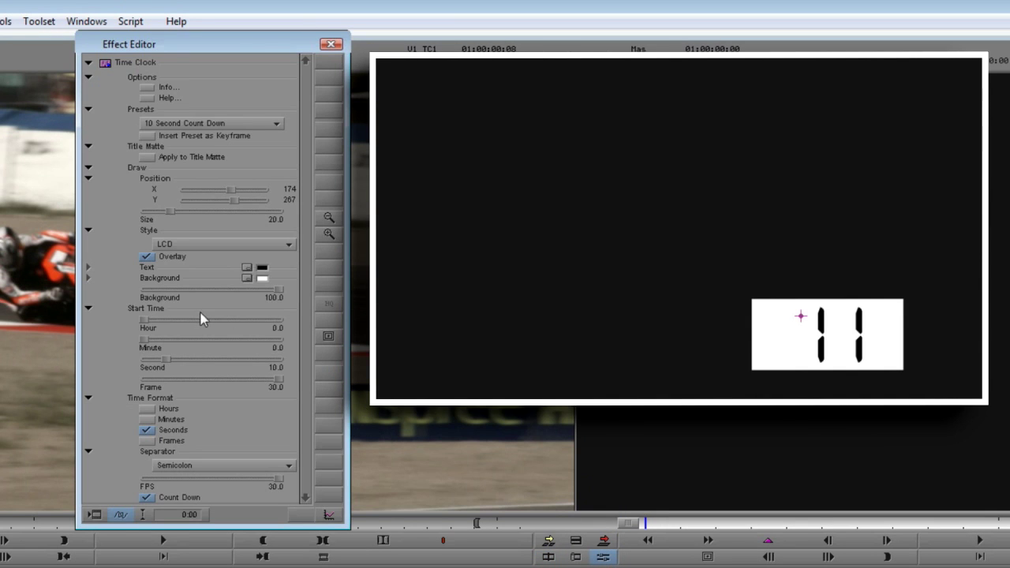
pyautogui.click(146, 257)
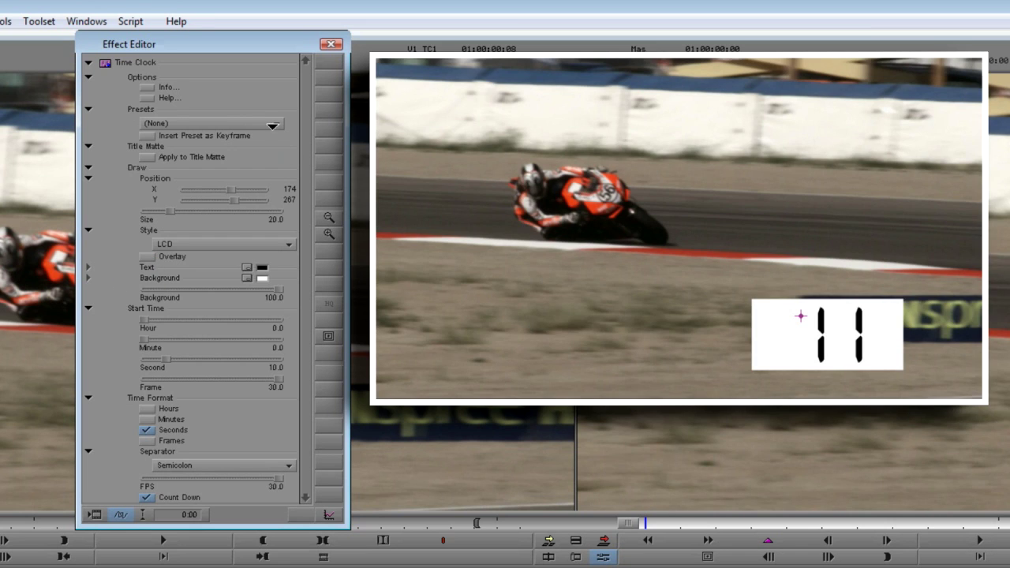
pyautogui.click(264, 124)
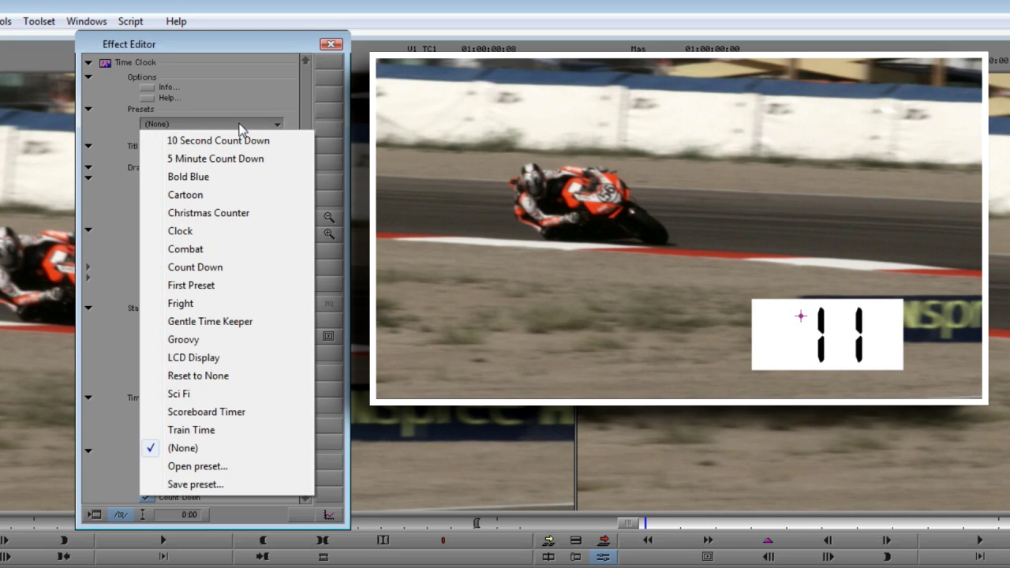
# Step: Reset the clock to None, start it at 10 seconds, show minutes, seconds and frames, and count down
pyautogui.click(152, 377)
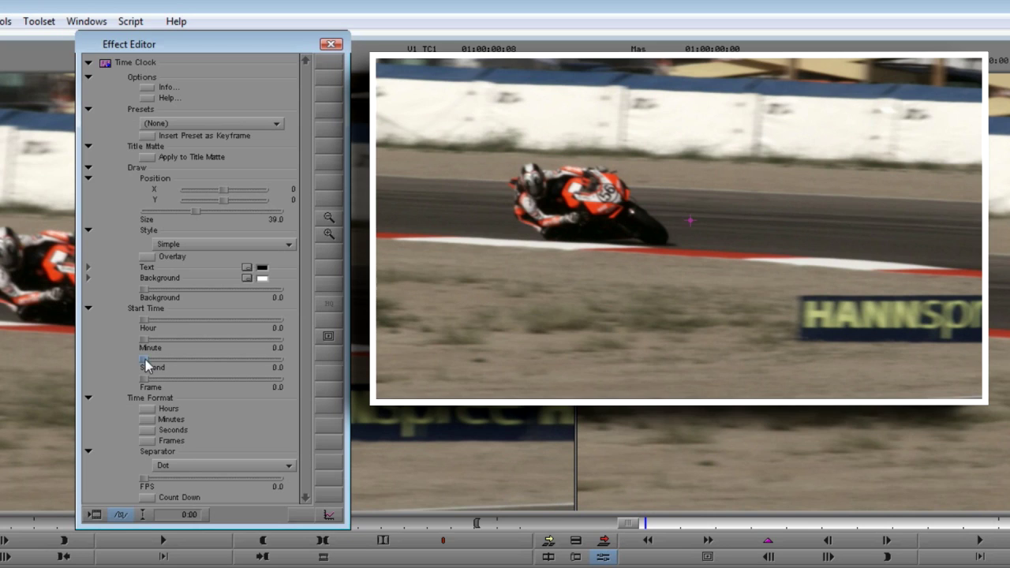
pyautogui.write('10')
pyautogui.press('Return')
pyautogui.click(147, 420)
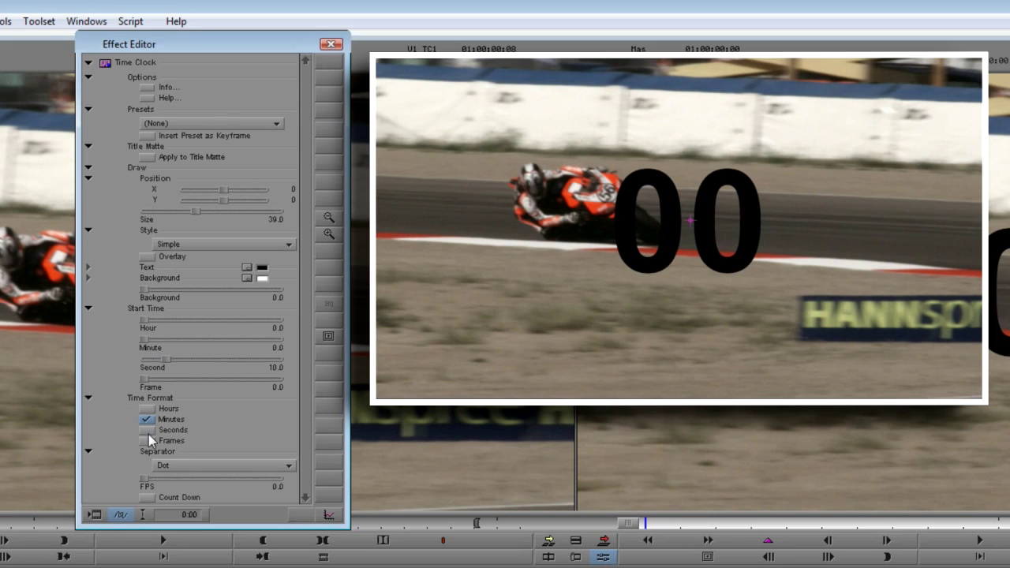
pyautogui.click(146, 431)
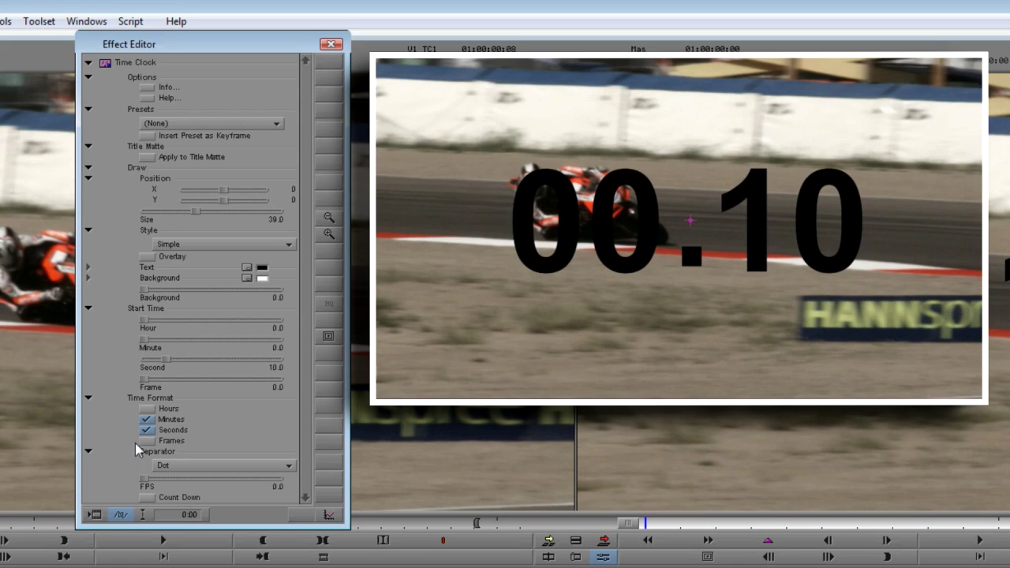
pyautogui.click(147, 441)
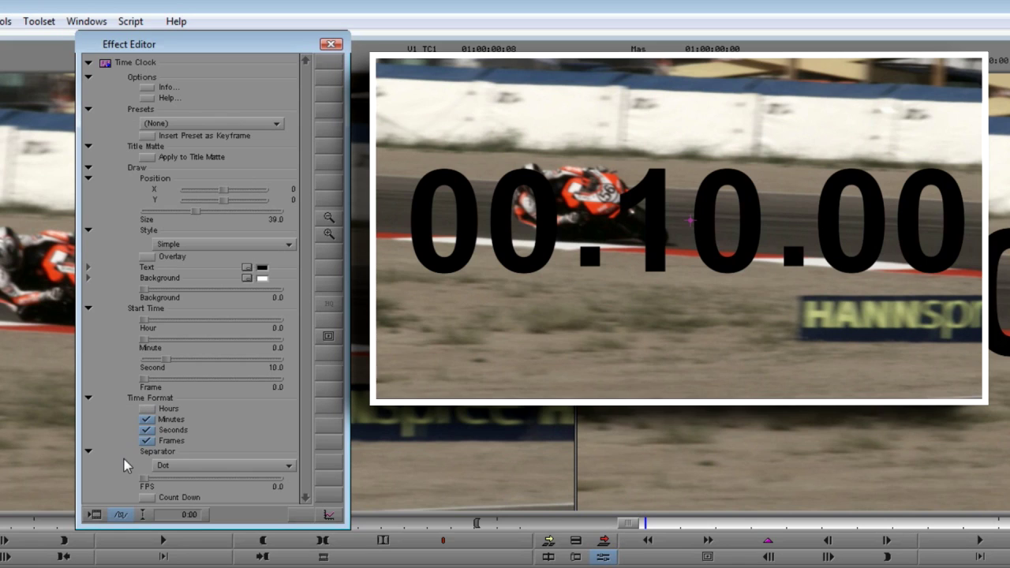
pyautogui.click(147, 497)
# Step: Try the semicolon, vertical line and no-separator options, then separate the clock digits with colons
pyautogui.click(217, 466)
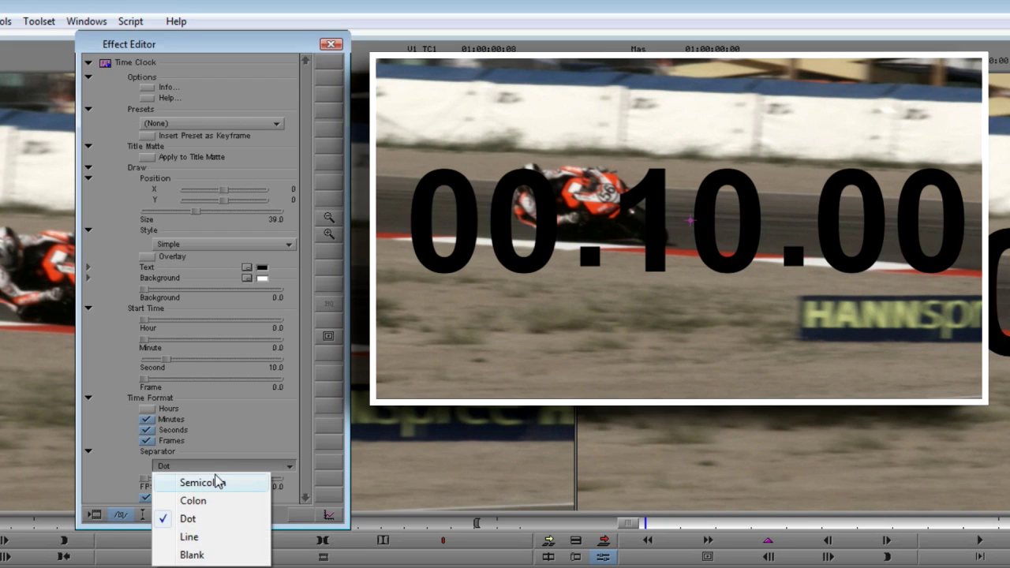
pyautogui.click(217, 482)
pyautogui.click(214, 465)
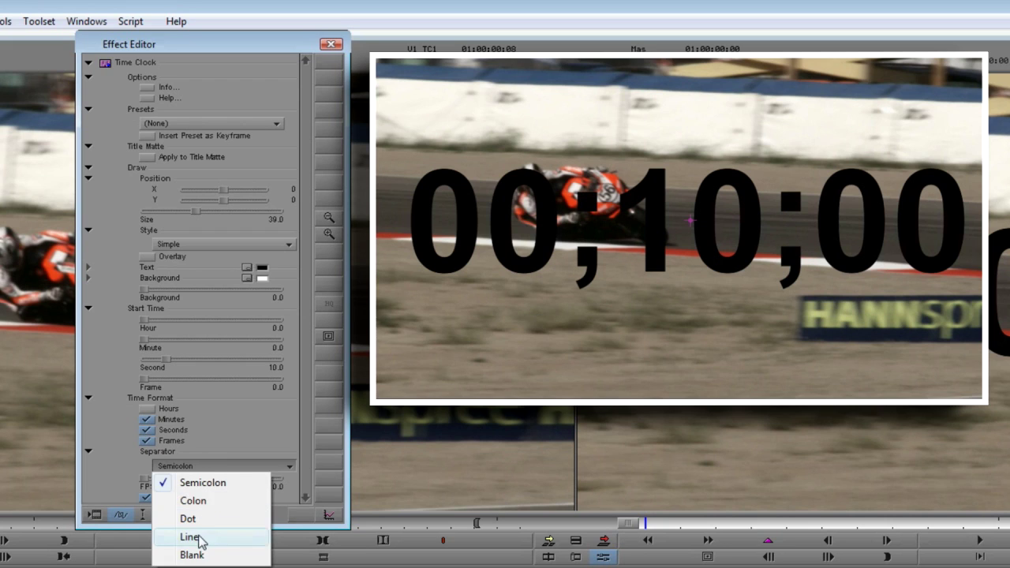
pyautogui.click(191, 538)
pyautogui.click(203, 465)
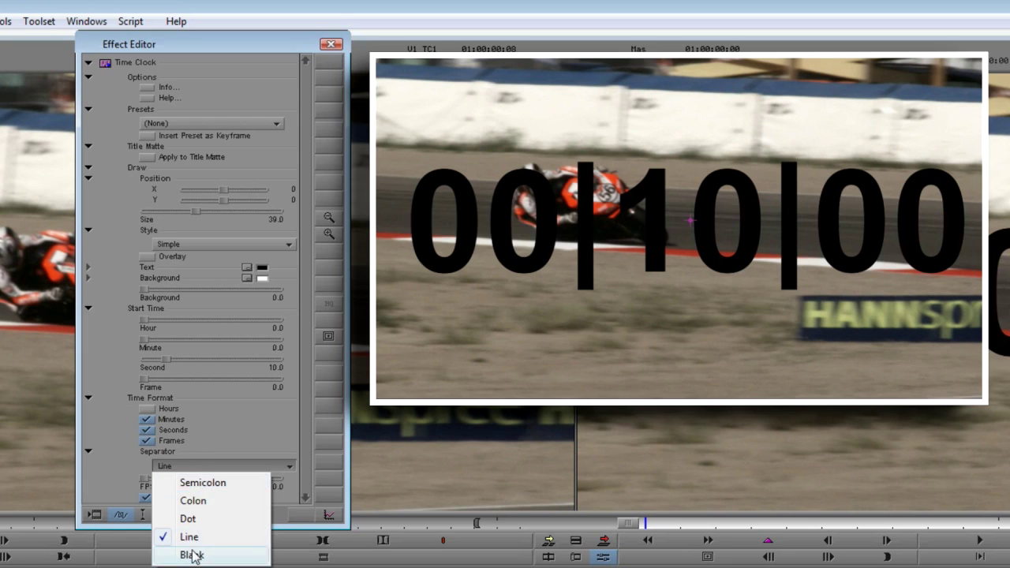
pyautogui.click(191, 554)
pyautogui.click(205, 466)
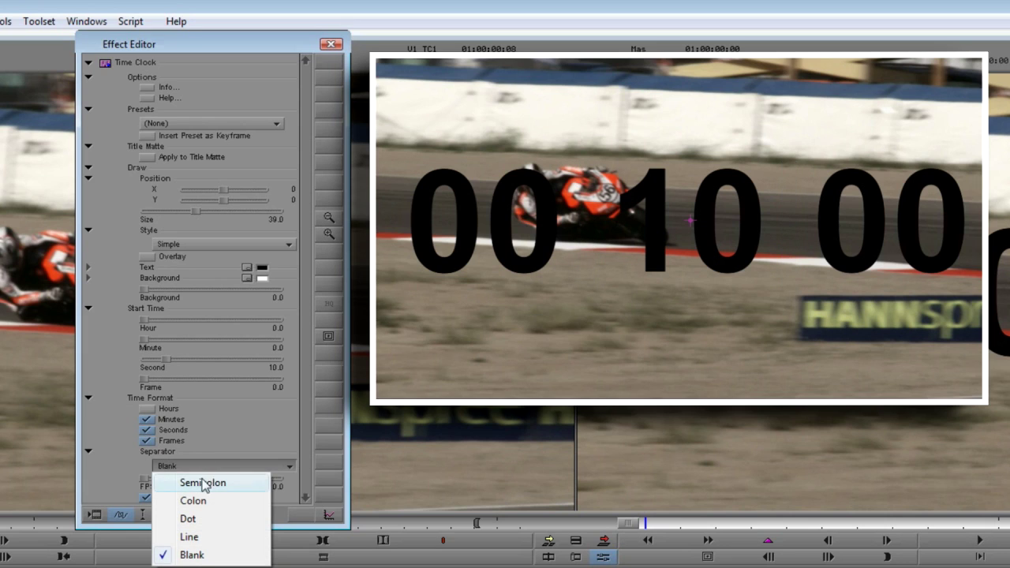
pyautogui.click(201, 502)
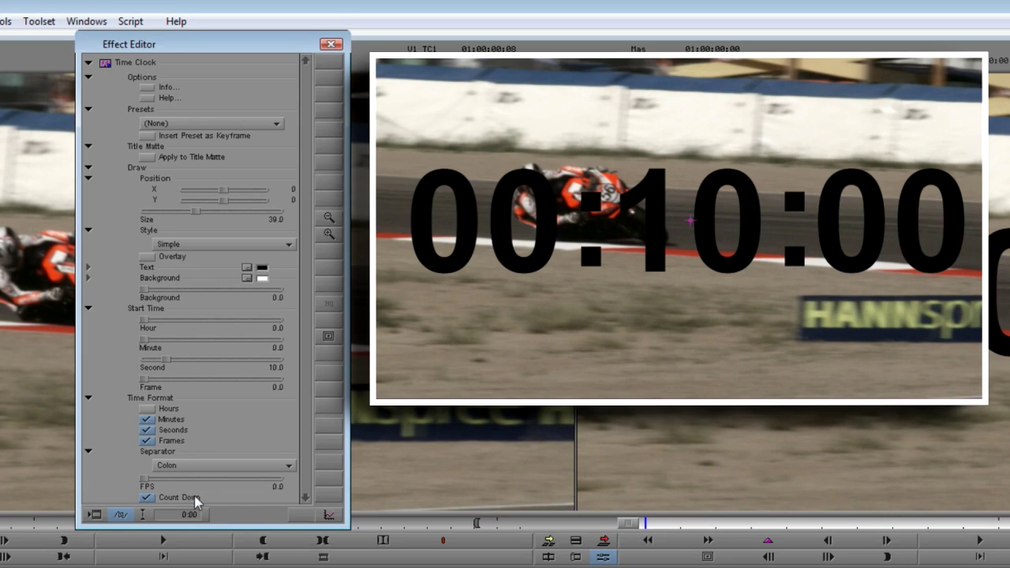
# Step: Try the LCD and Inked styles, settle on Ticker, and raise the background level to about 60
pyautogui.click(172, 245)
pyautogui.click(177, 258)
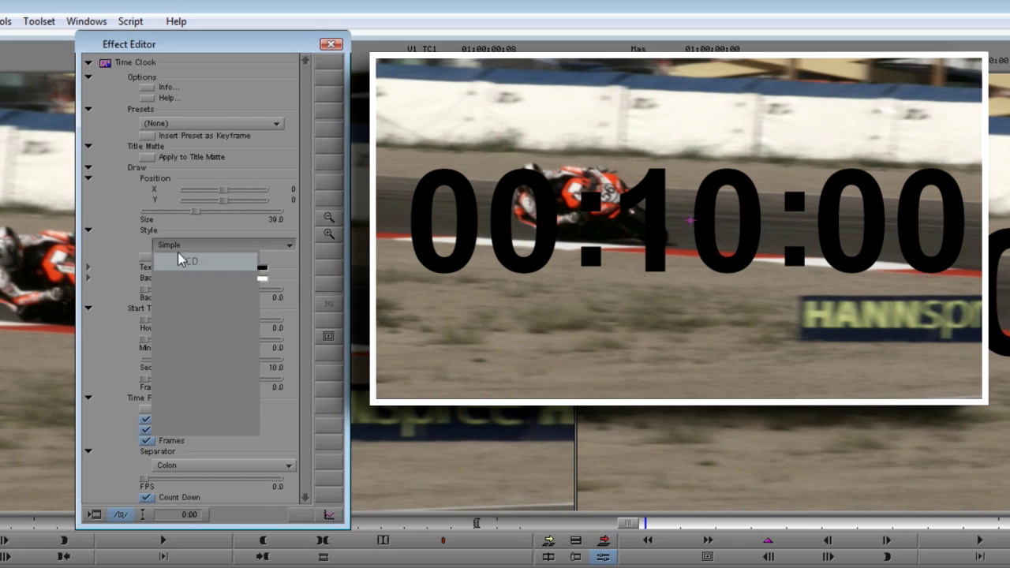
pyautogui.click(180, 250)
pyautogui.click(183, 294)
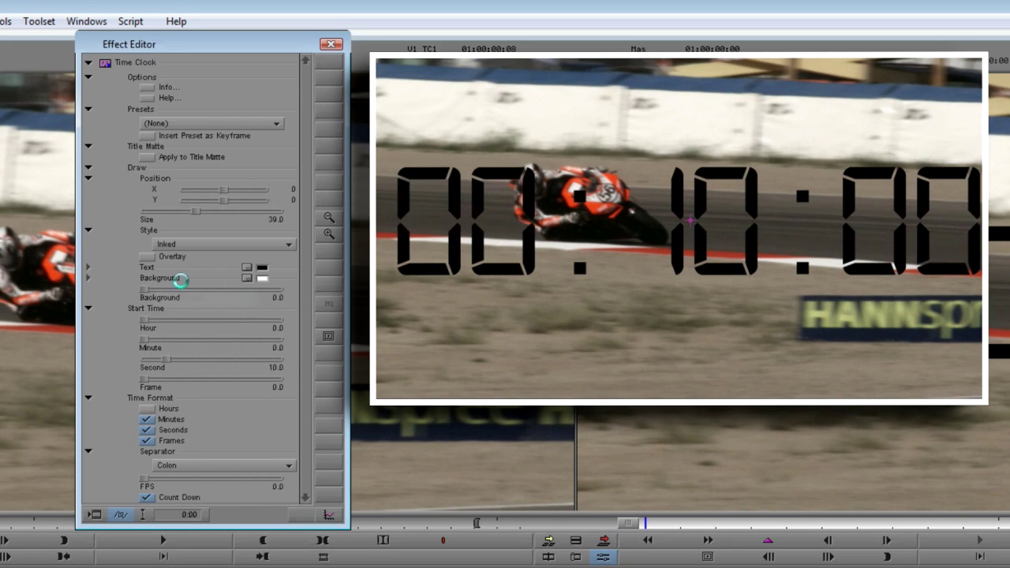
pyautogui.click(184, 244)
pyautogui.click(190, 281)
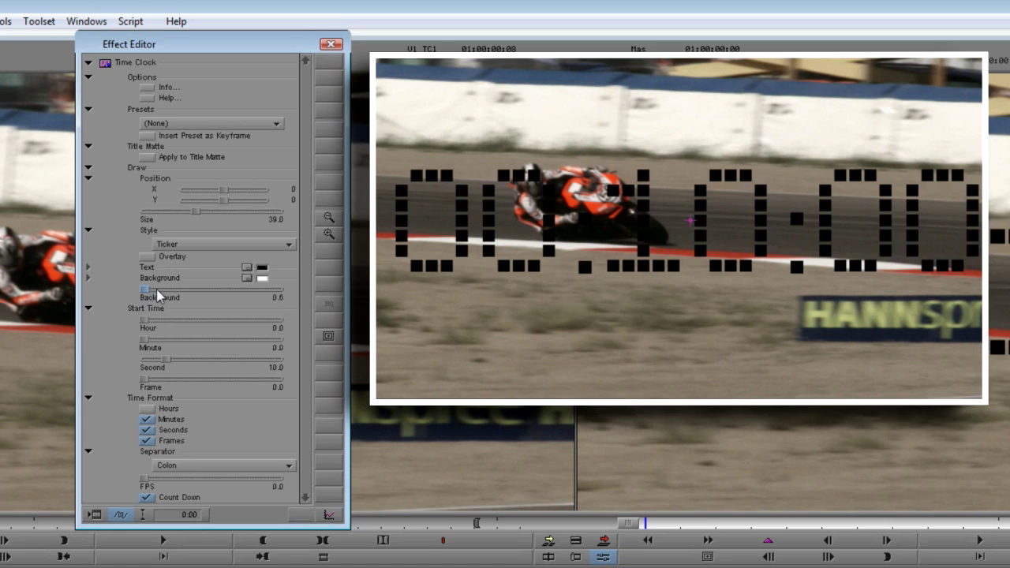
pyautogui.moveTo(156, 288); pyautogui.dragTo(247, 291)
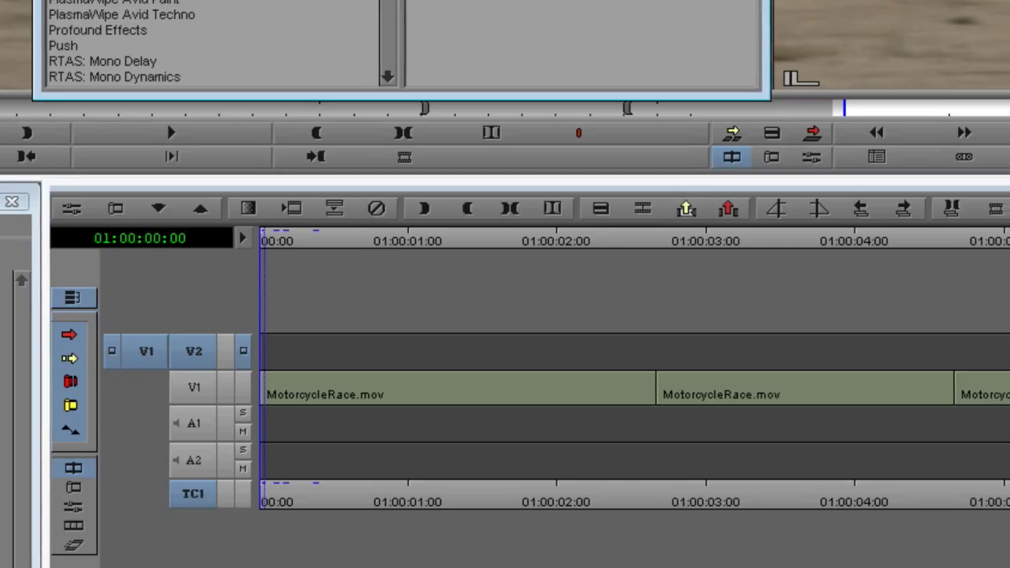
# Step: Add Time Clock to each MotorcycleRace.mov clip on V1 and switch off its Overlay
pyautogui.click(484, 382)
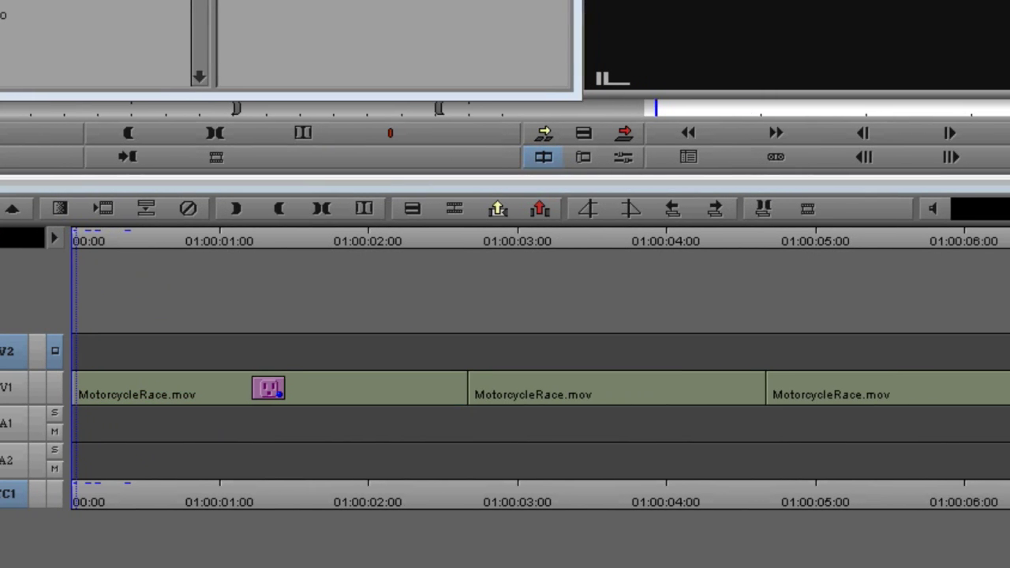
pyautogui.click(692, 394)
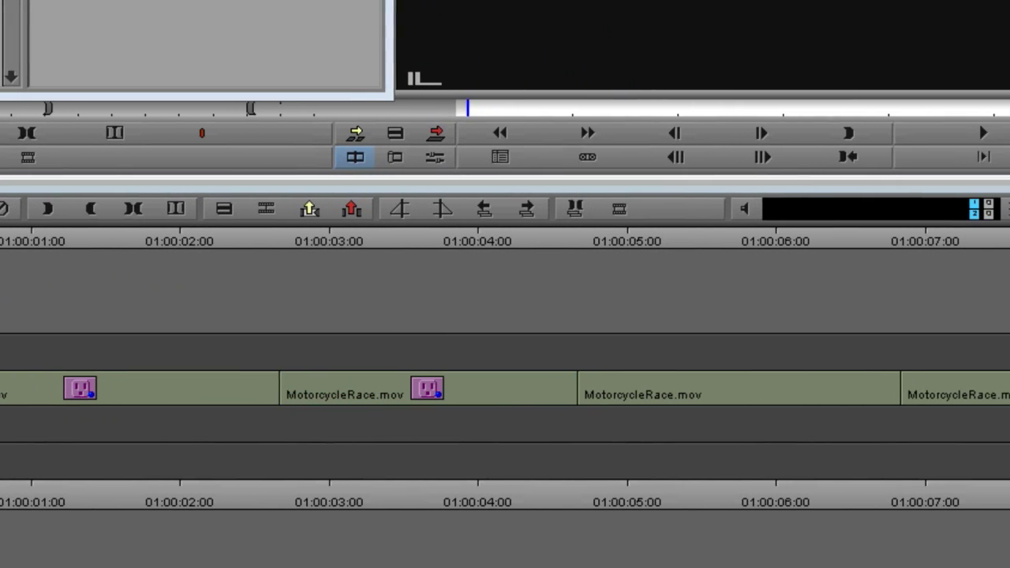
pyautogui.click(750, 393)
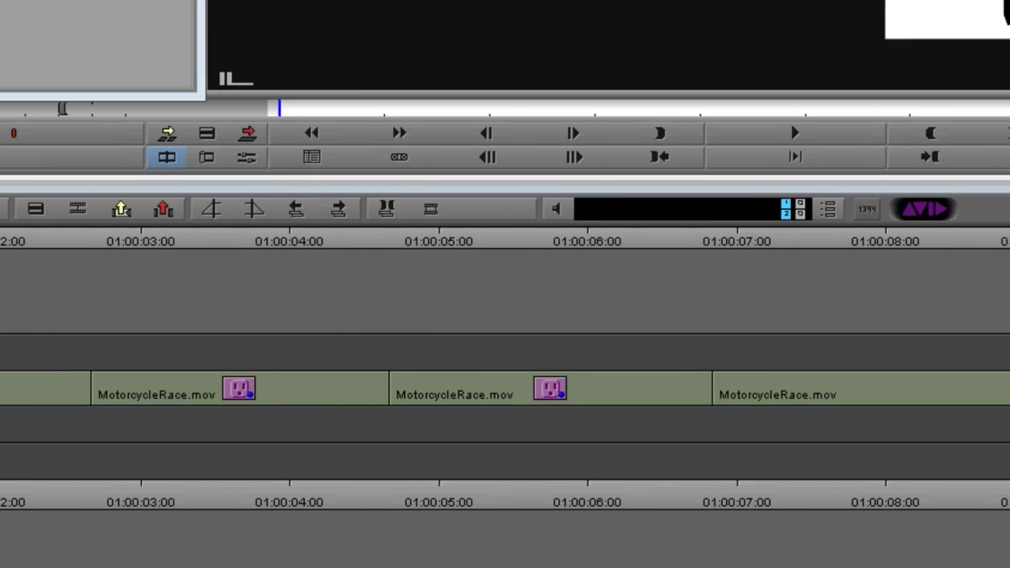
pyautogui.click(868, 418)
pyautogui.click(858, 398)
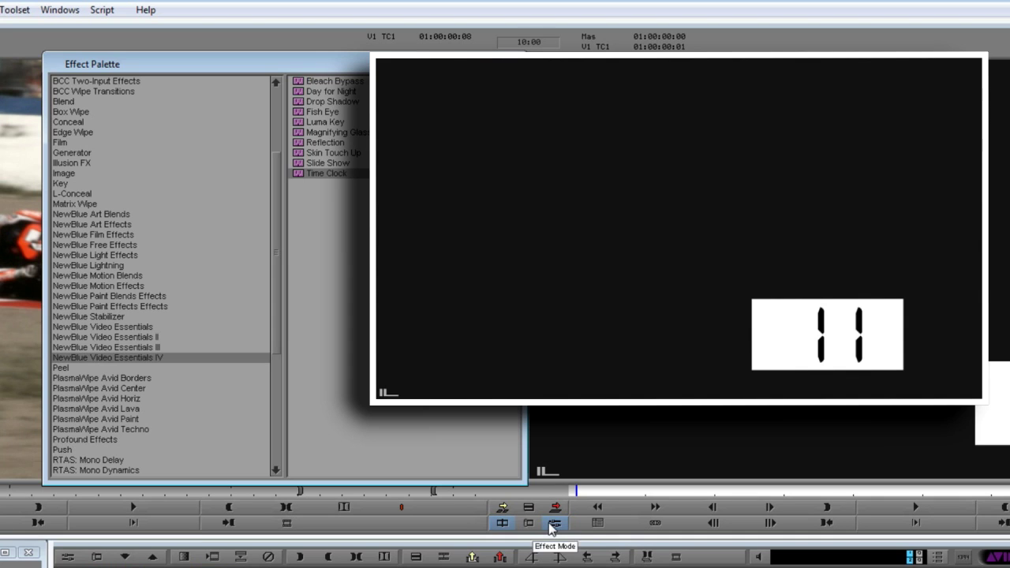
pyautogui.click(552, 527)
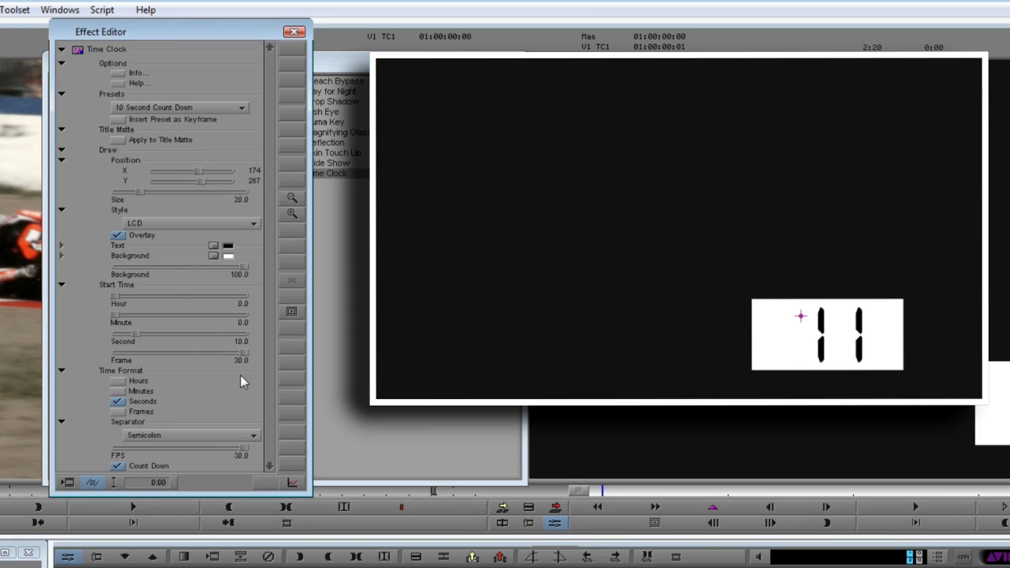
pyautogui.click(117, 235)
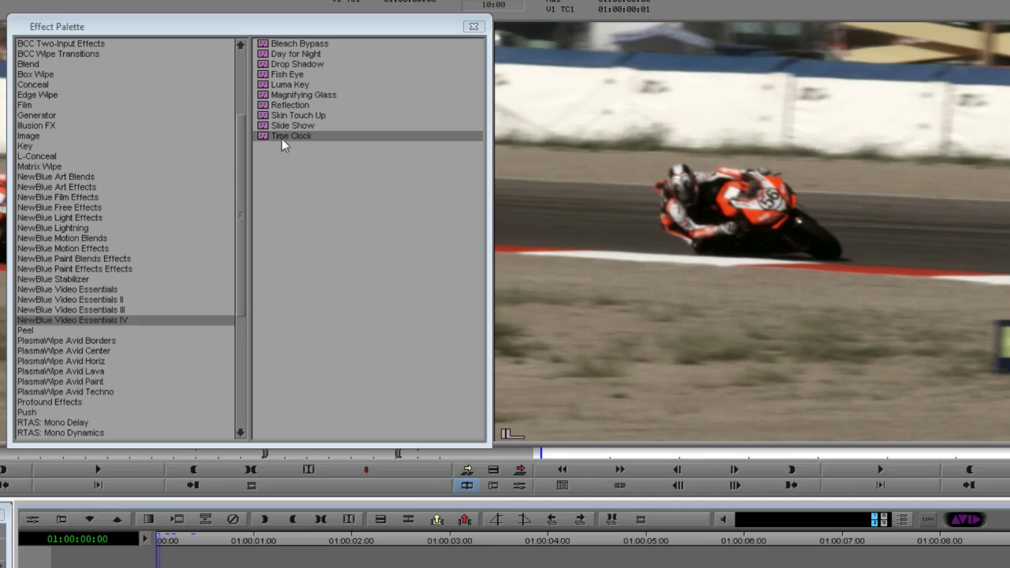
# Step: Drop a Time Clock onto the empty V2 filler and open it in the Effect Editor
pyautogui.moveTo(282, 139); pyautogui.dragTo(409, 567)
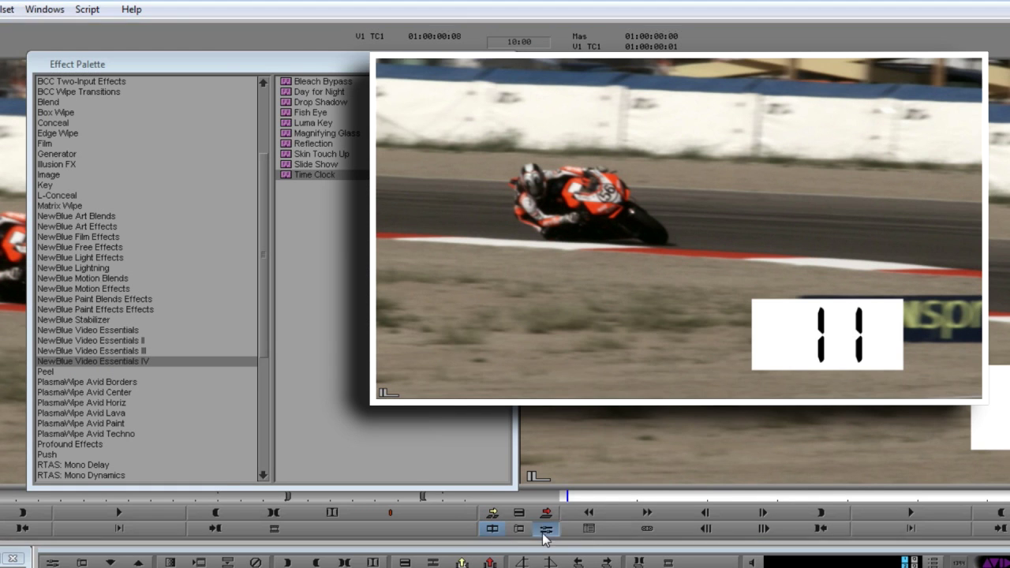
pyautogui.click(544, 531)
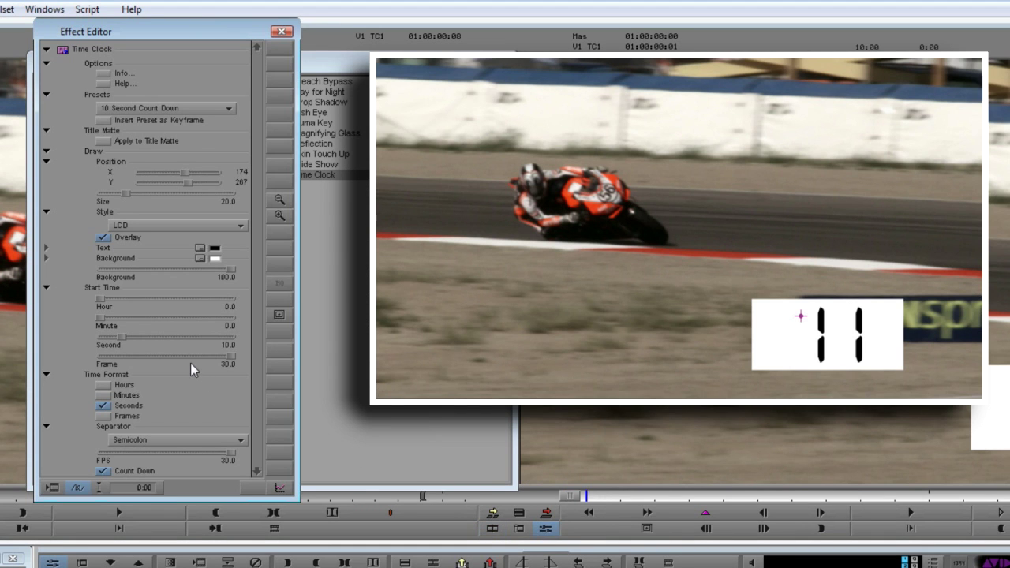